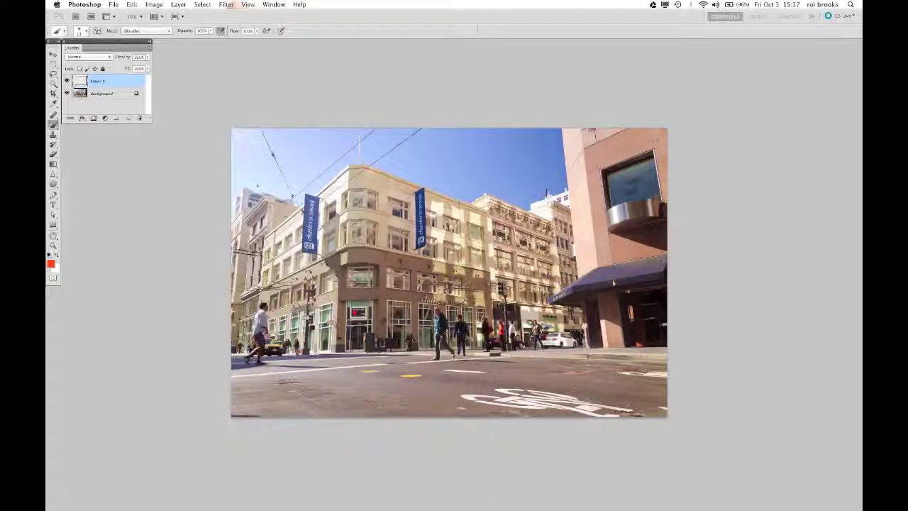
# Trace the leaning edges of the left, corner, tan and pink buildings with red lines.
pyautogui.moveTo(245, 183); pyautogui.dragTo(234, 358)
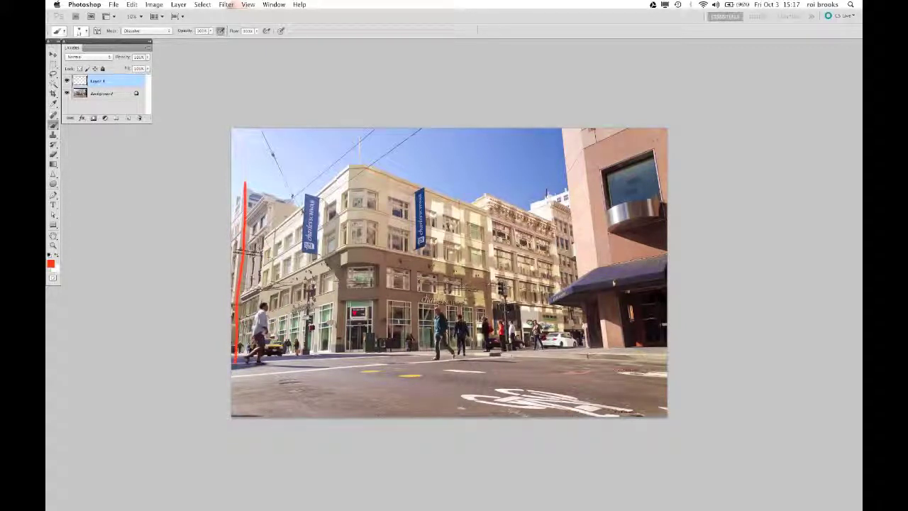
pyautogui.moveTo(268, 200); pyautogui.dragTo(257, 386)
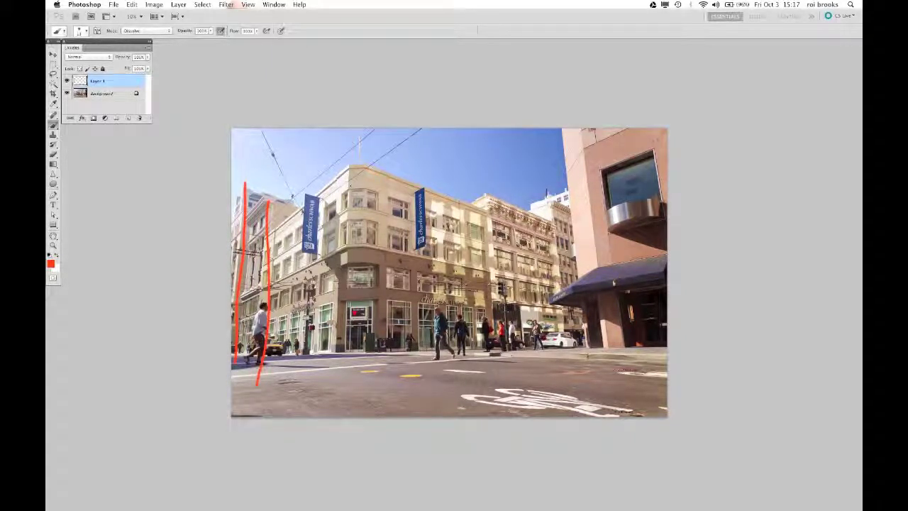
pyautogui.moveTo(349, 163); pyautogui.dragTo(339, 415)
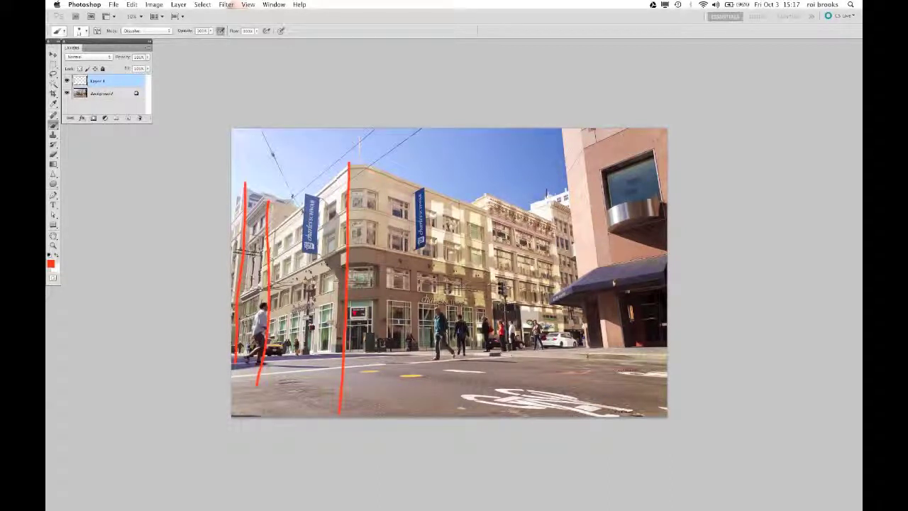
pyautogui.moveTo(387, 160); pyautogui.dragTo(385, 408)
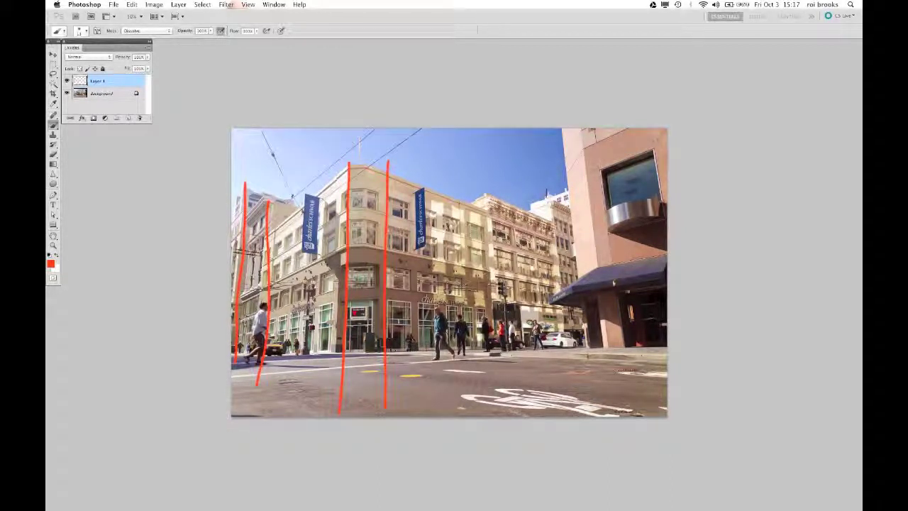
pyautogui.moveTo(484, 191); pyautogui.dragTo(514, 390)
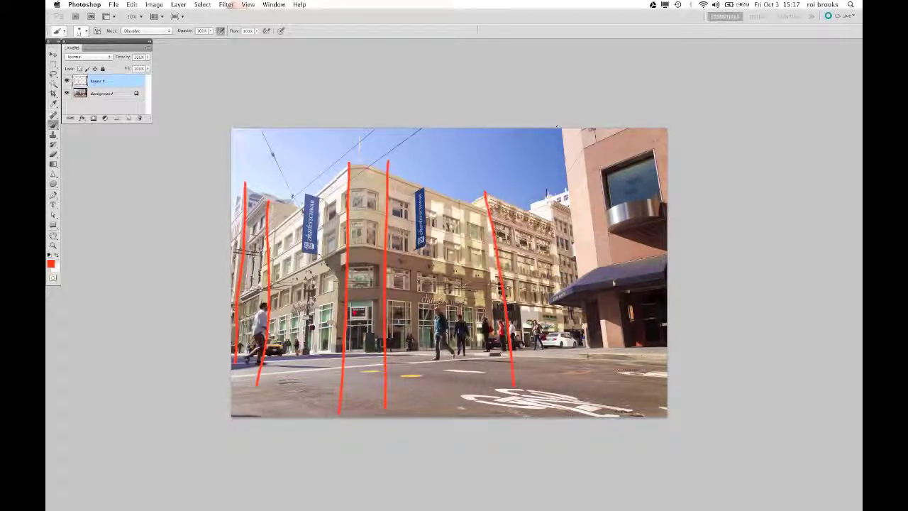
pyautogui.moveTo(557, 129); pyautogui.dragTo(593, 416)
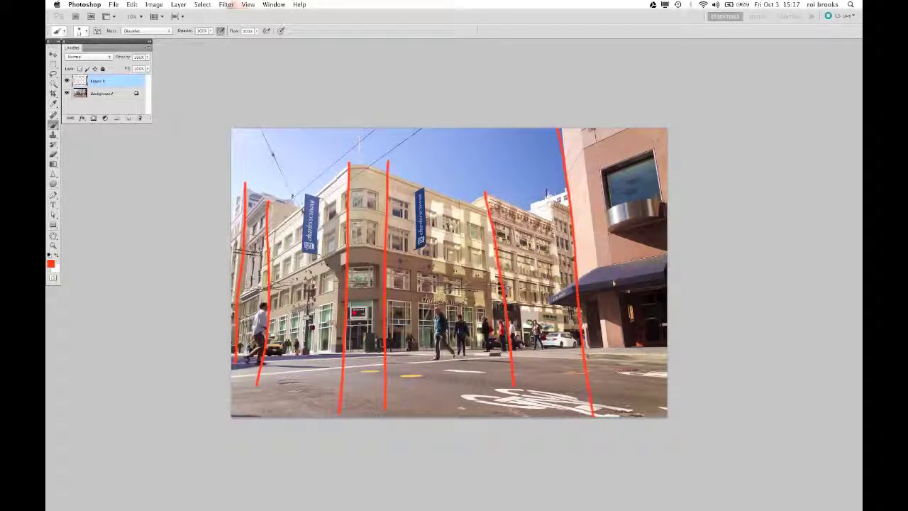
pyautogui.moveTo(595, 129); pyautogui.dragTo(638, 406)
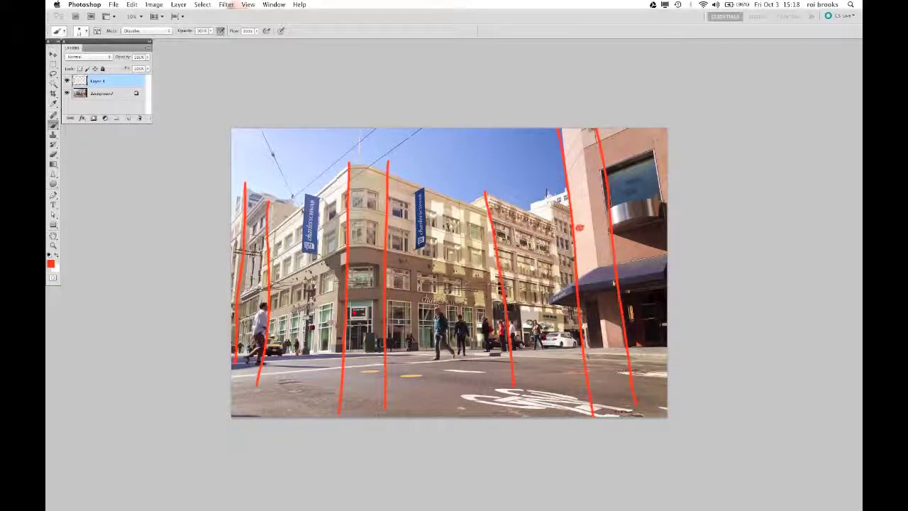
# Add red arrows showing the lean beside the pink and left buildings, then erase all marks.
pyautogui.moveTo(580, 227)
pyautogui.mouseDown()
pyautogui.moveTo(604, 186)
pyautogui.moveTo(656, 180)
pyautogui.moveTo(629, 193)
pyautogui.mouseUp()
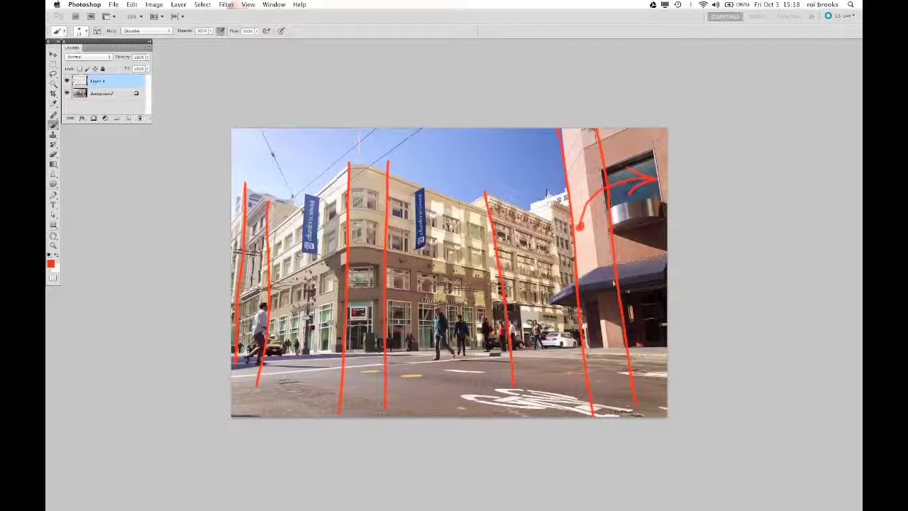
pyautogui.click(281, 260)
pyautogui.moveTo(281, 259)
pyautogui.mouseDown()
pyautogui.moveTo(240, 232)
pyautogui.moveTo(259, 235)
pyautogui.moveTo(237, 243)
pyautogui.moveTo(260, 233)
pyautogui.moveTo(242, 241)
pyautogui.mouseUp()
pyautogui.press('super+a')
pyautogui.press('Delete')
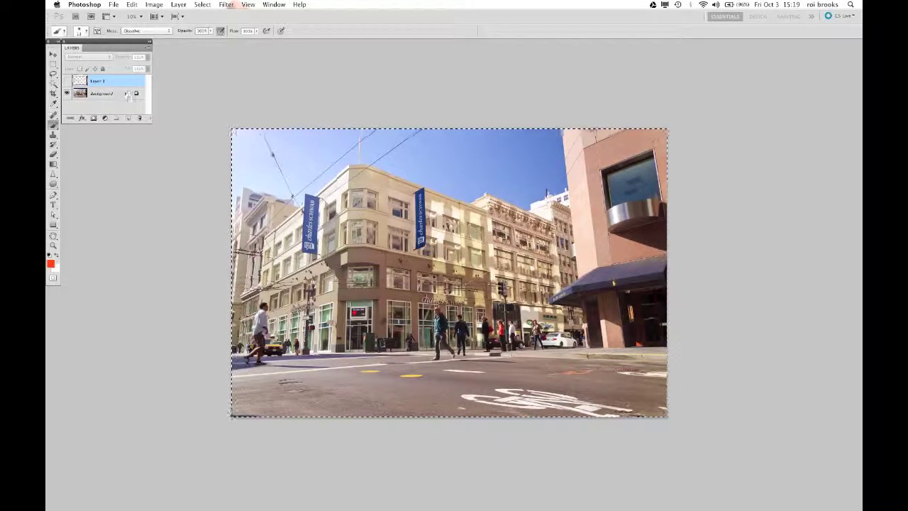
# Duplicate the Background layer as 'Background copy' from the Layers panel menu.
pyautogui.click(124, 94)
pyautogui.click(149, 47)
pyautogui.click(172, 51)
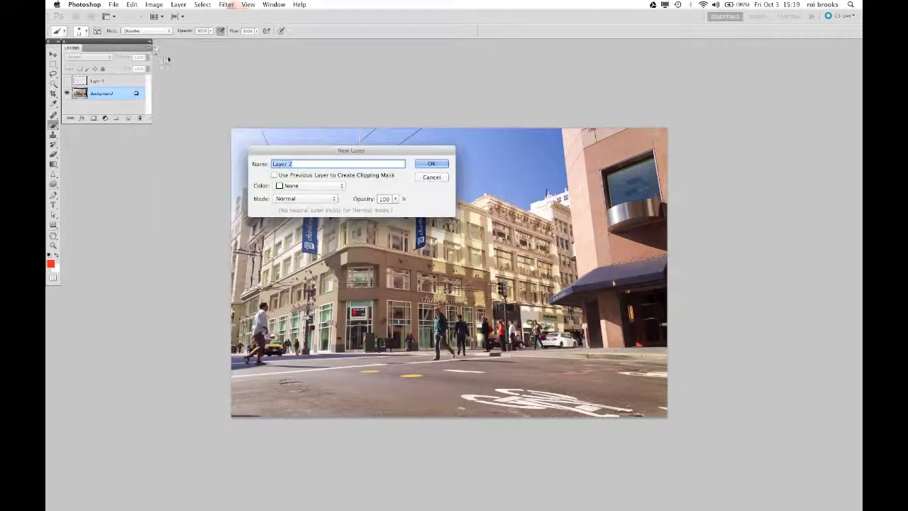
pyautogui.click(431, 177)
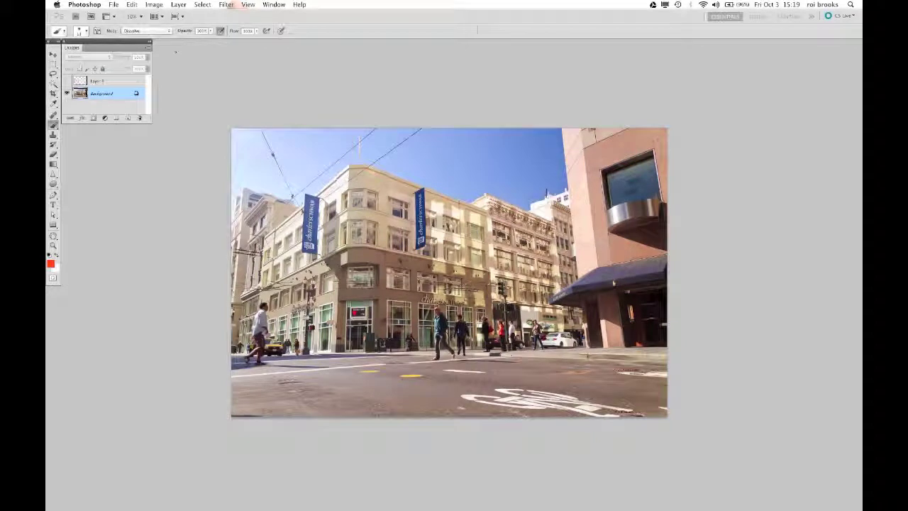
pyautogui.click(149, 48)
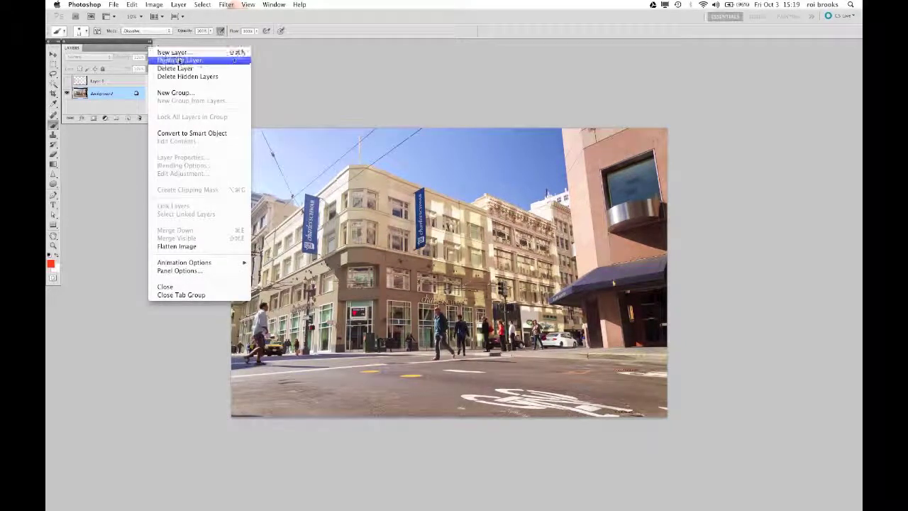
pyautogui.click(180, 61)
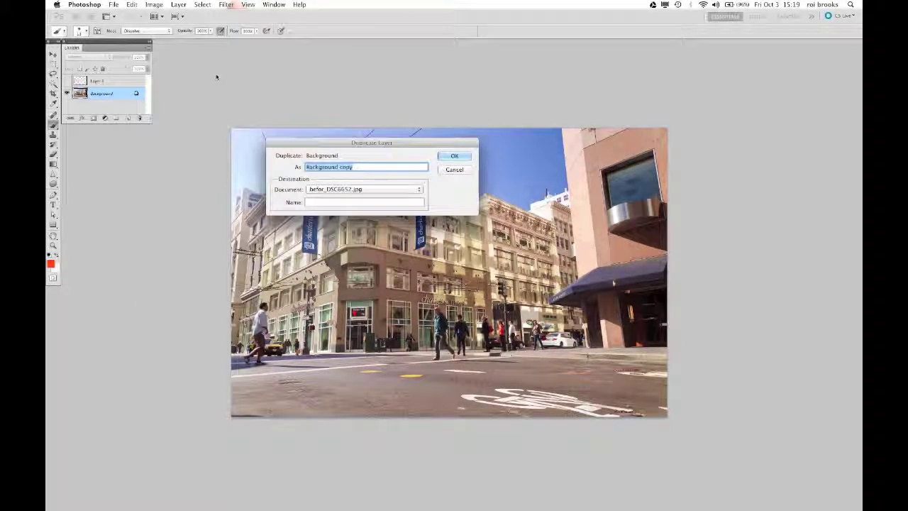
pyautogui.click(460, 157)
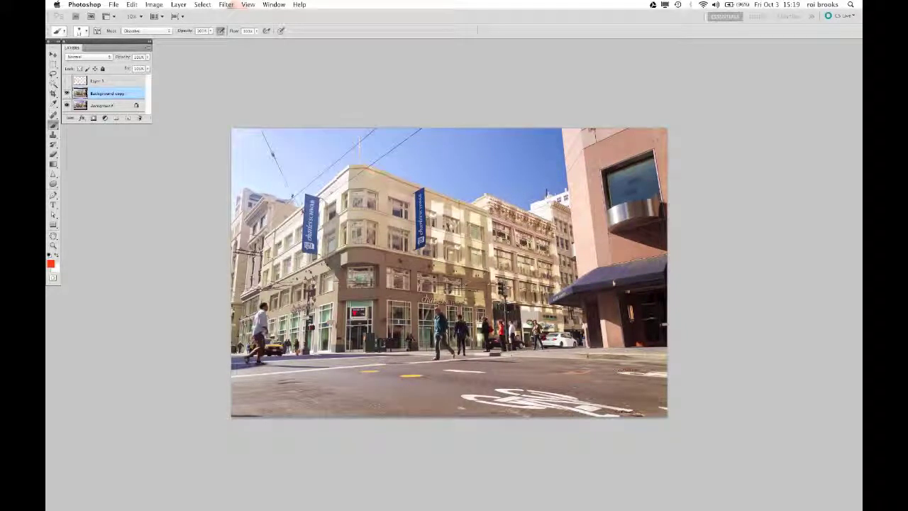
pyautogui.click(204, 5)
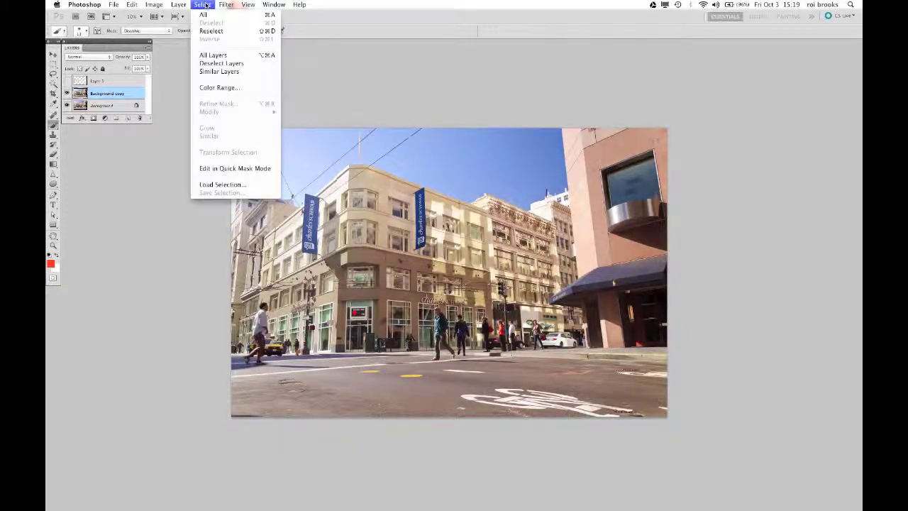
# Load the layer's selection, start Free Transform and switch it to Distort on Background copy.
pyautogui.click(211, 186)
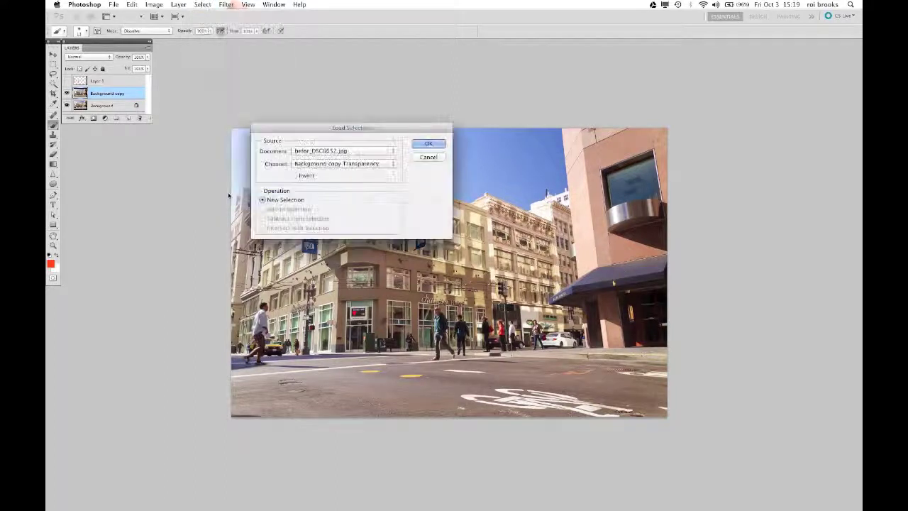
pyautogui.click(428, 144)
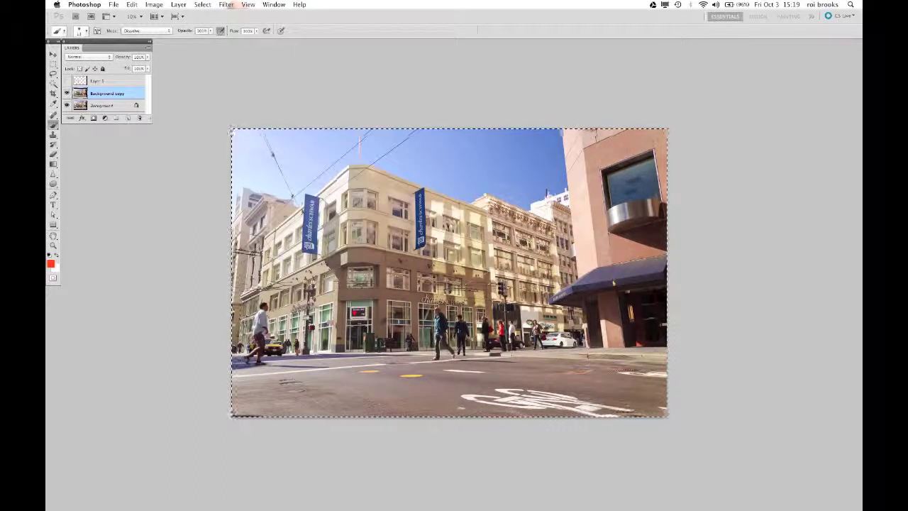
pyautogui.click(132, 5)
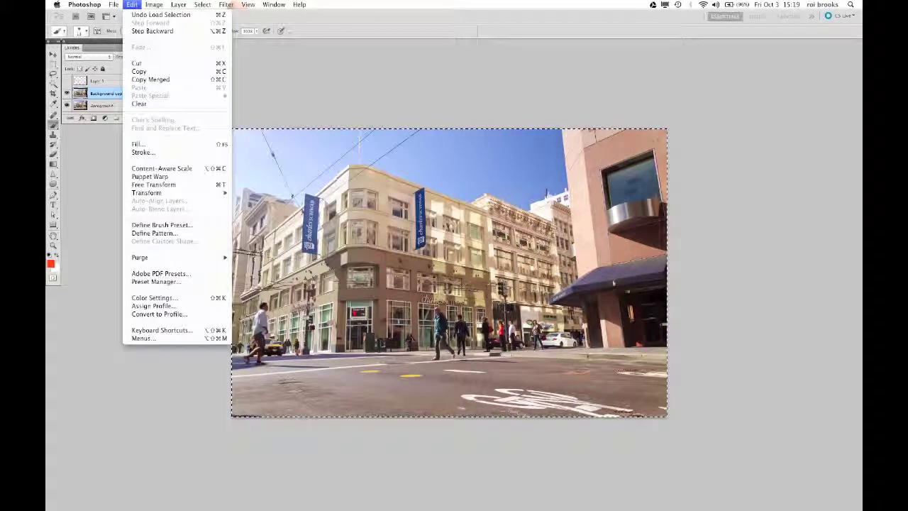
pyautogui.click(153, 187)
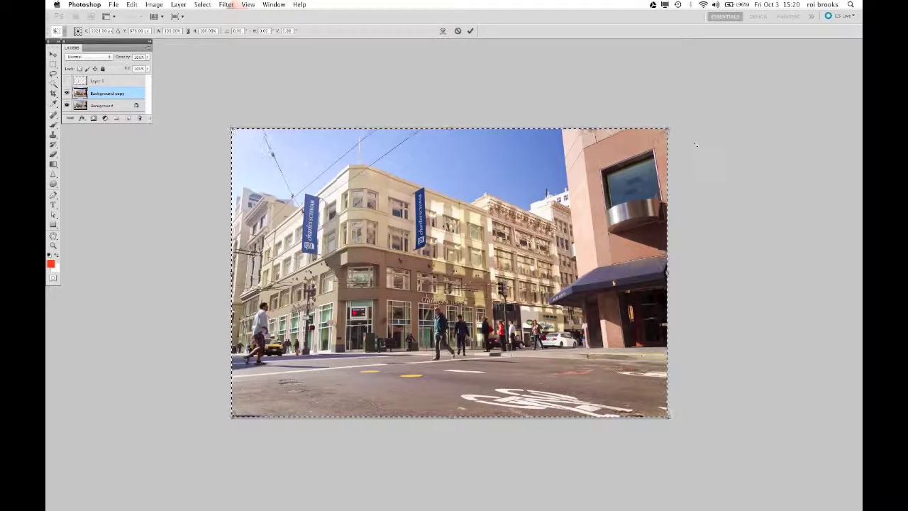
pyautogui.click(134, 5)
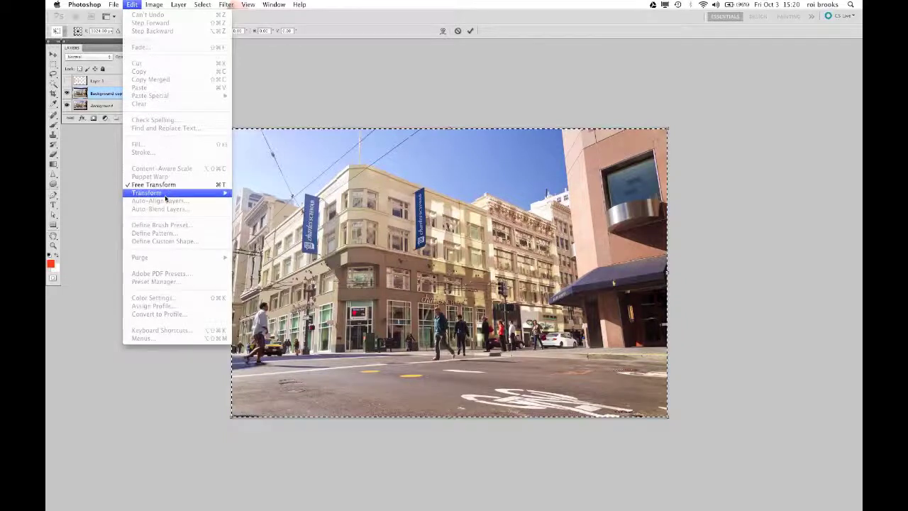
pyautogui.moveTo(170, 194)
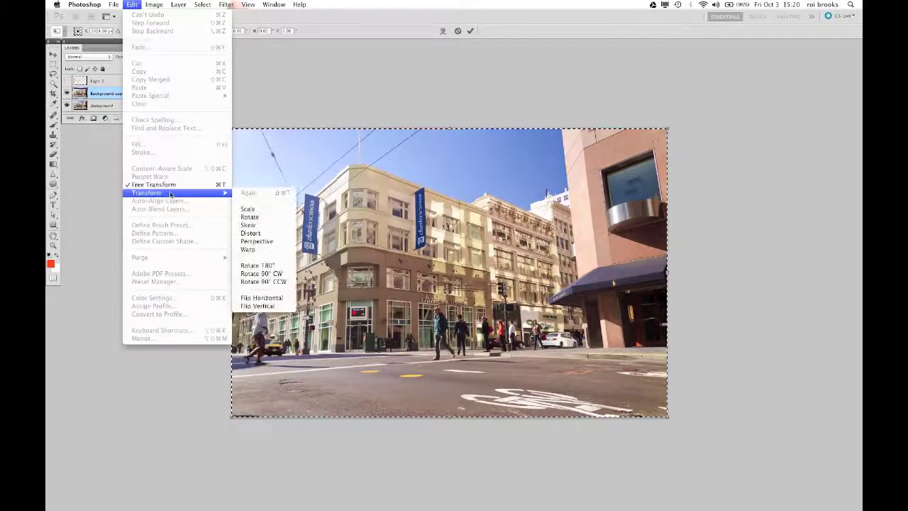
pyautogui.click(261, 234)
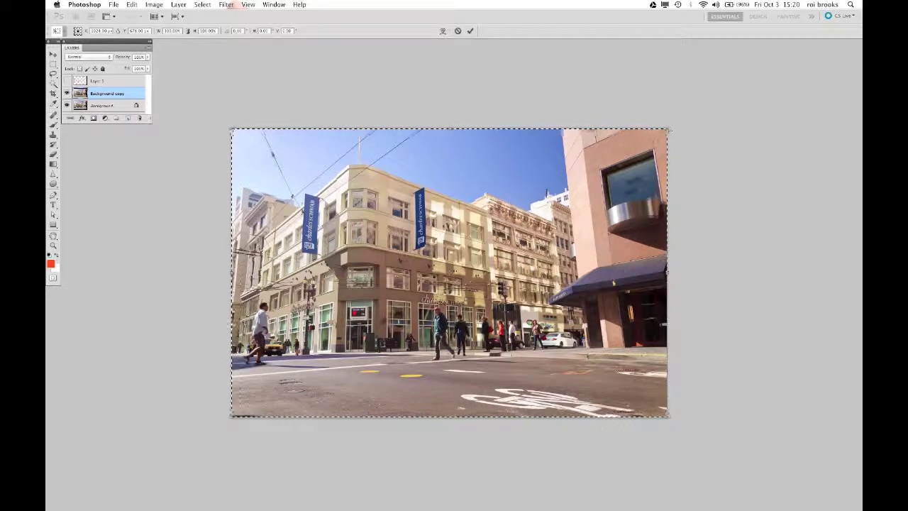
# Pull the top-right and top-left corners outward until the verticals stand straight, then commit.
pyautogui.moveTo(667, 130); pyautogui.dragTo(688, 131)
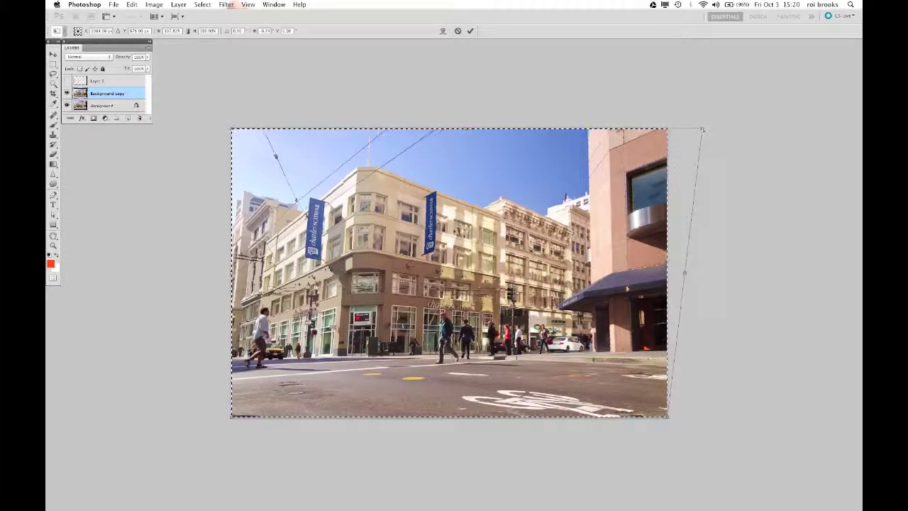
pyautogui.moveTo(702, 130); pyautogui.dragTo(707, 131)
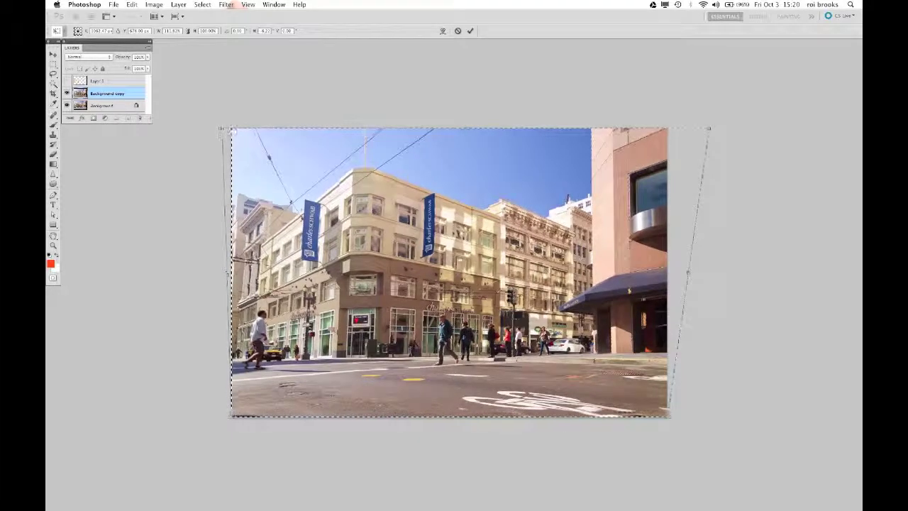
pyautogui.moveTo(218, 129); pyautogui.dragTo(200, 127)
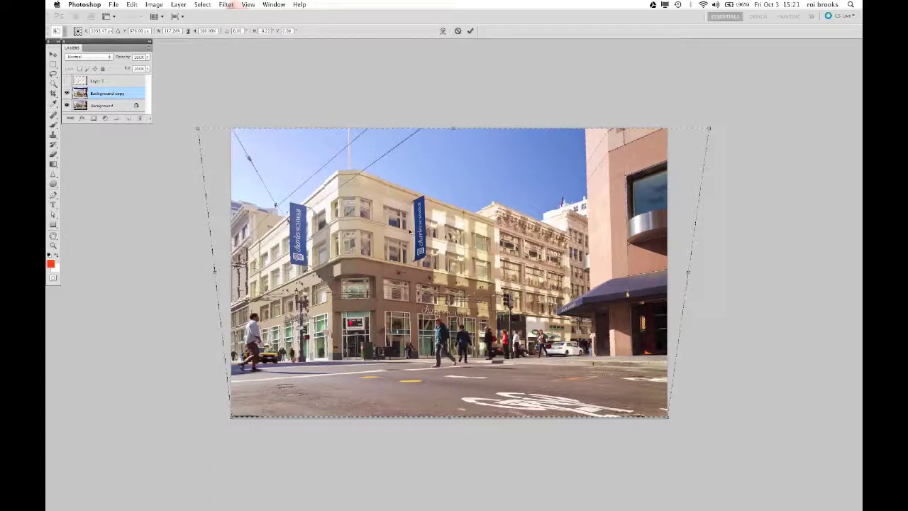
pyautogui.press('b')
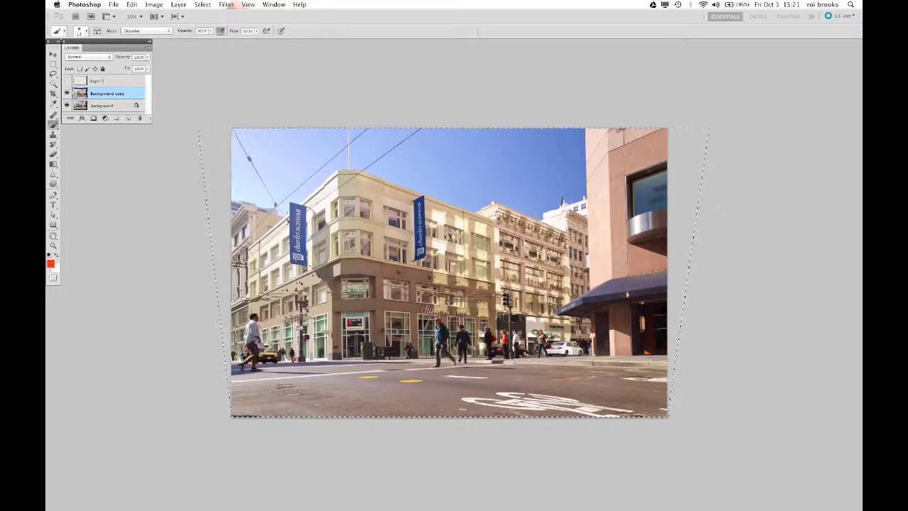
# Set Canvas Size height to 108 percent with a bottom-centre anchor, adding space on top.
pyautogui.click(154, 5)
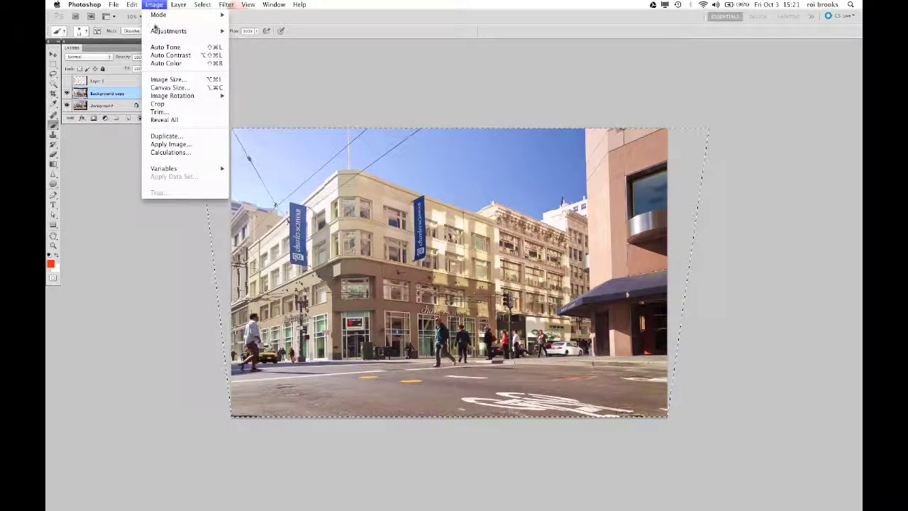
pyautogui.click(168, 88)
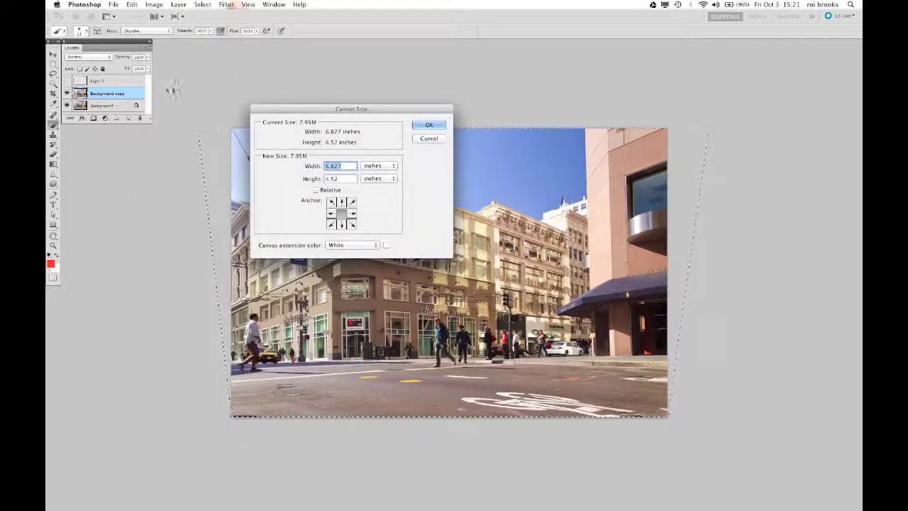
pyautogui.click(341, 225)
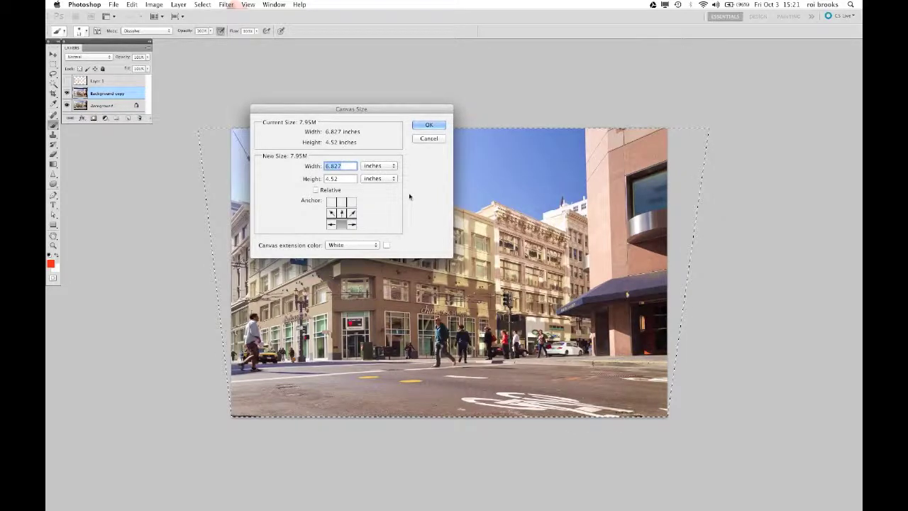
pyautogui.click(392, 178)
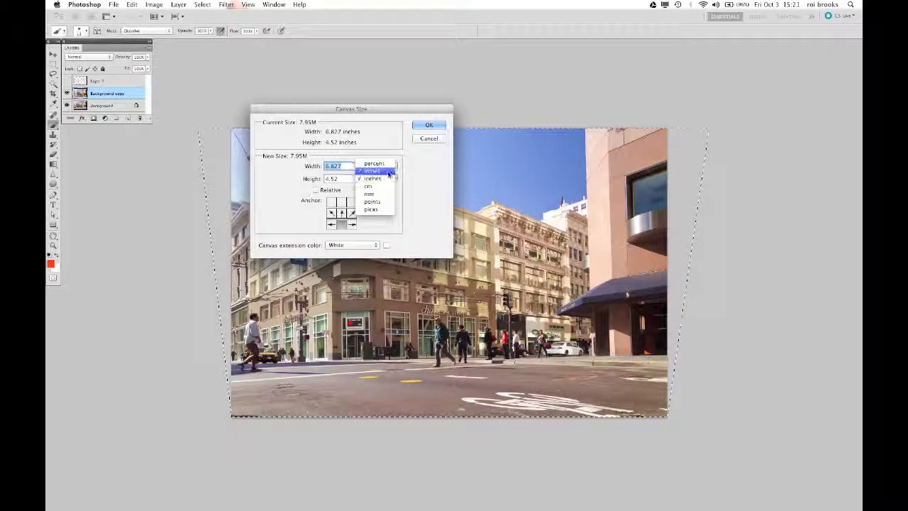
pyautogui.click(382, 164)
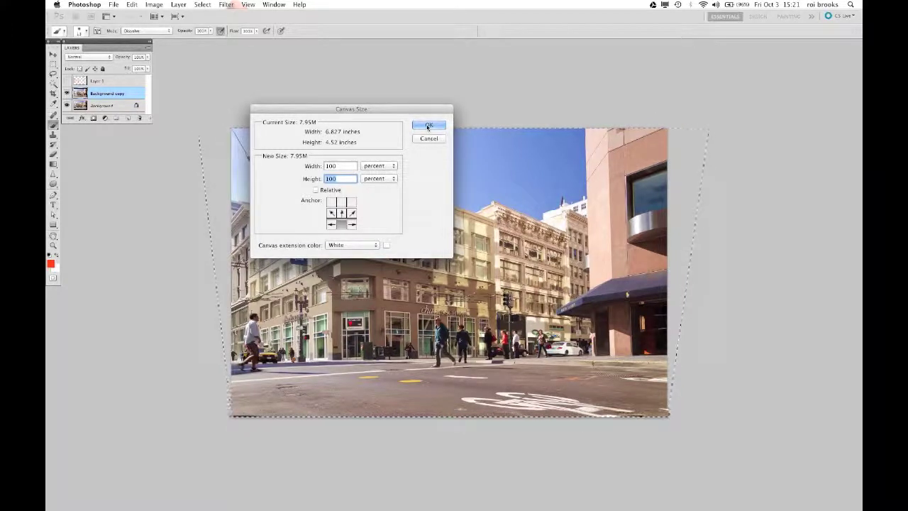
pyautogui.hotkey('shift', 'Up')
pyautogui.hotkey('shift', 'Up')
pyautogui.hotkey('shift', 'Up')
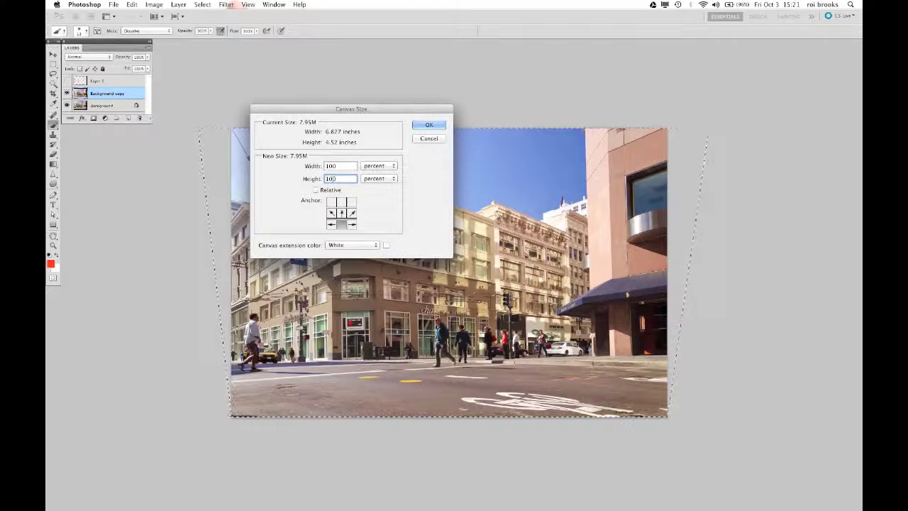
pyautogui.doubleClick(331, 178)
pyautogui.write('108')
pyautogui.click(427, 126)
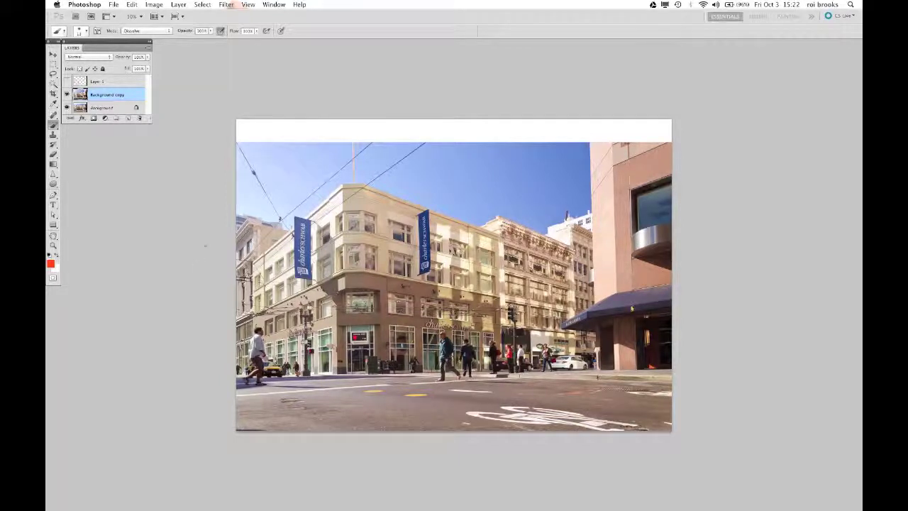
pyautogui.click(200, 5)
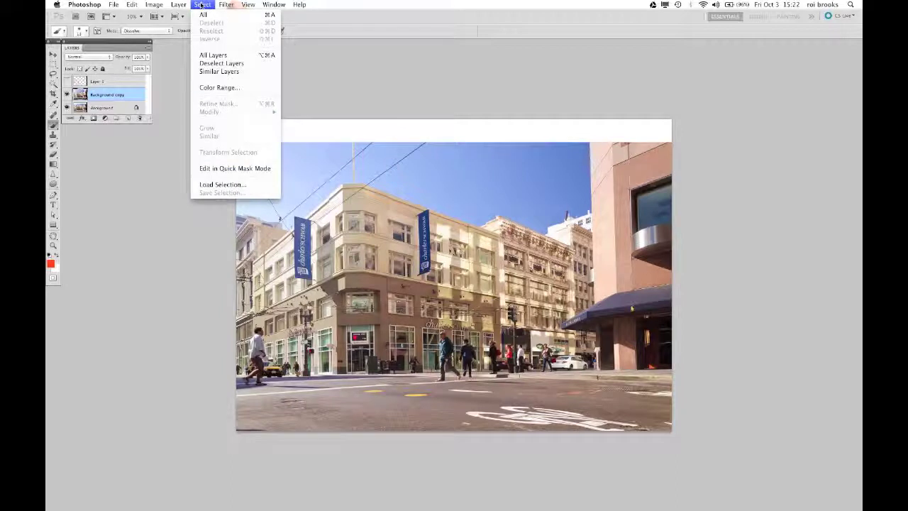
# Load the photo layer's transparency as a selection and enter Free Transform.
pyautogui.click(212, 186)
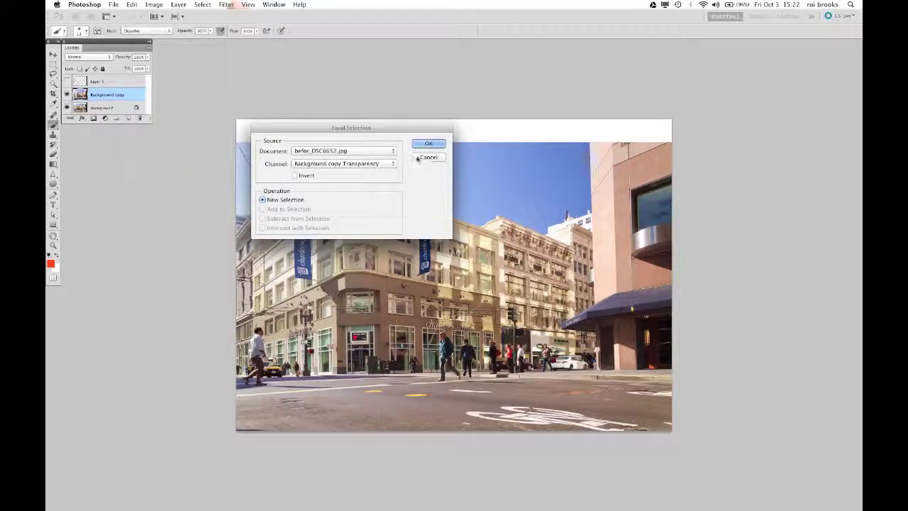
pyautogui.click(428, 144)
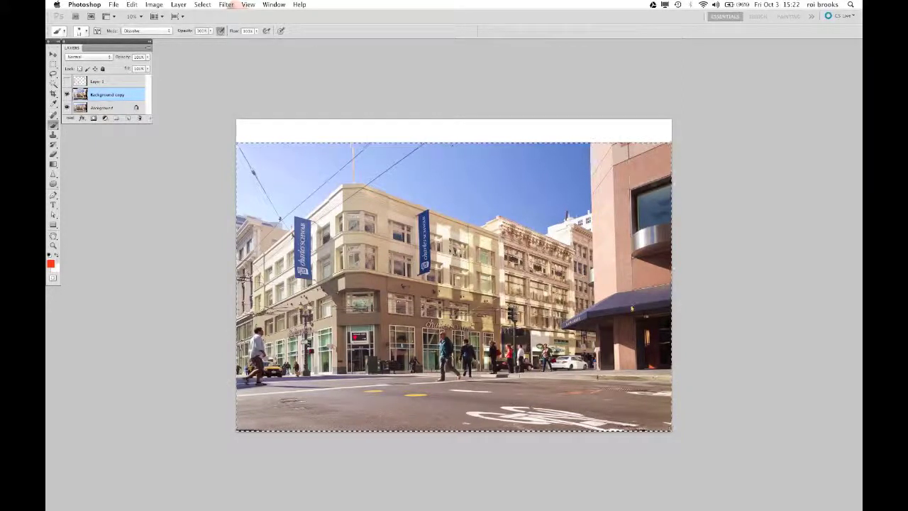
pyautogui.click(131, 4)
pyautogui.moveTo(141, 192)
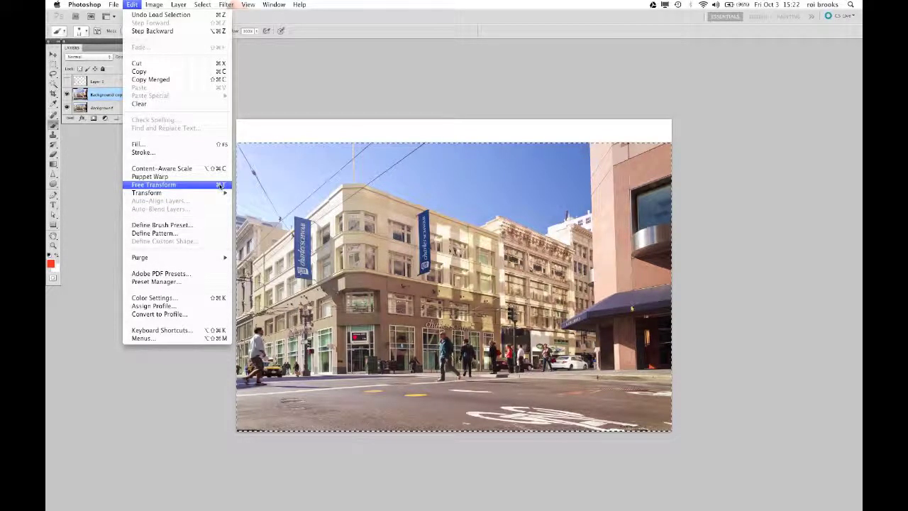
pyautogui.click(153, 184)
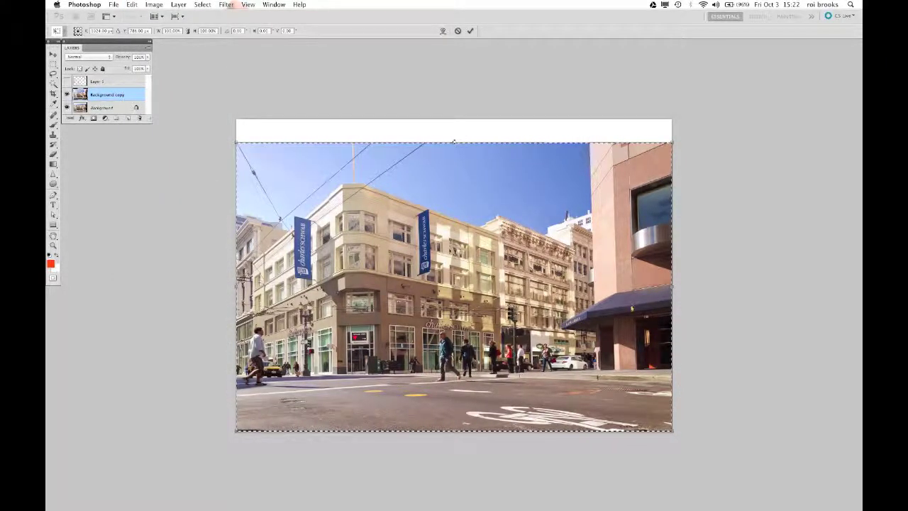
# Stretch the photo's top edge up to about 106.6% height and commit the transform.
pyautogui.moveTo(454, 142); pyautogui.dragTo(452, 126)
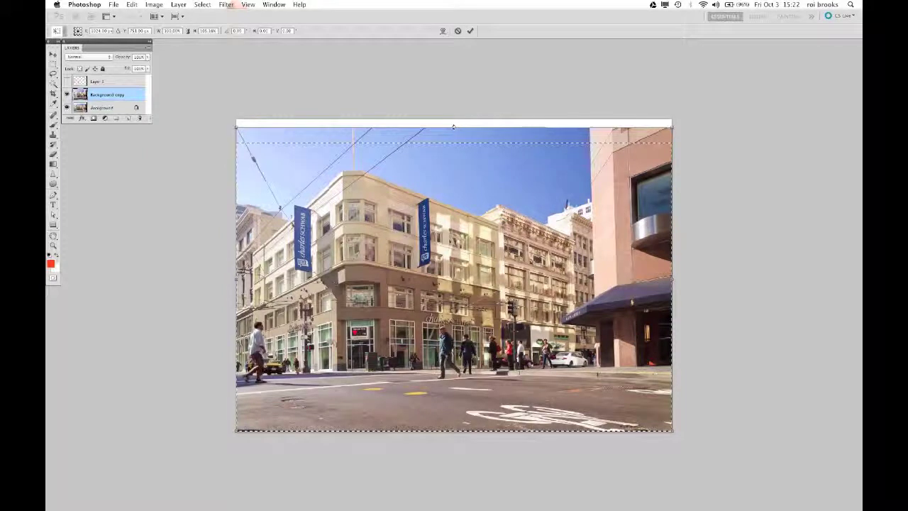
pyautogui.moveTo(453, 126); pyautogui.dragTo(453, 127)
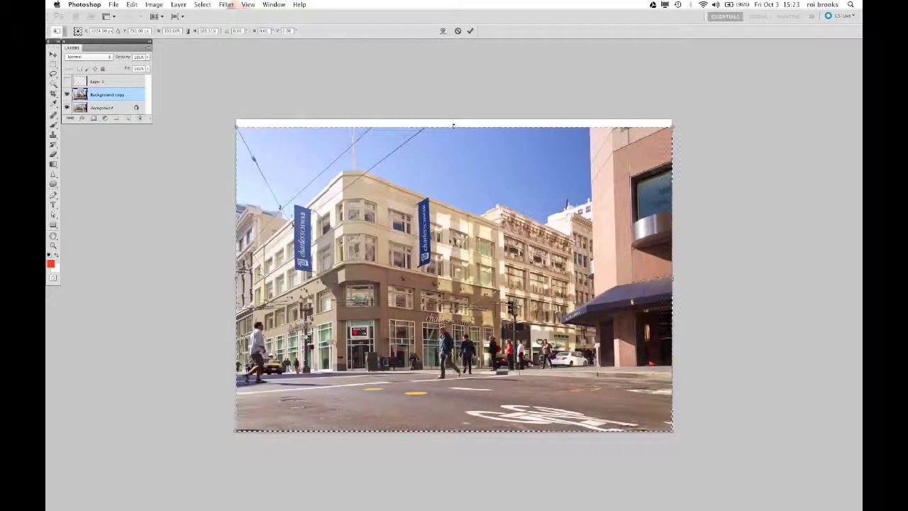
pyautogui.moveTo(454, 126); pyautogui.dragTo(453, 120)
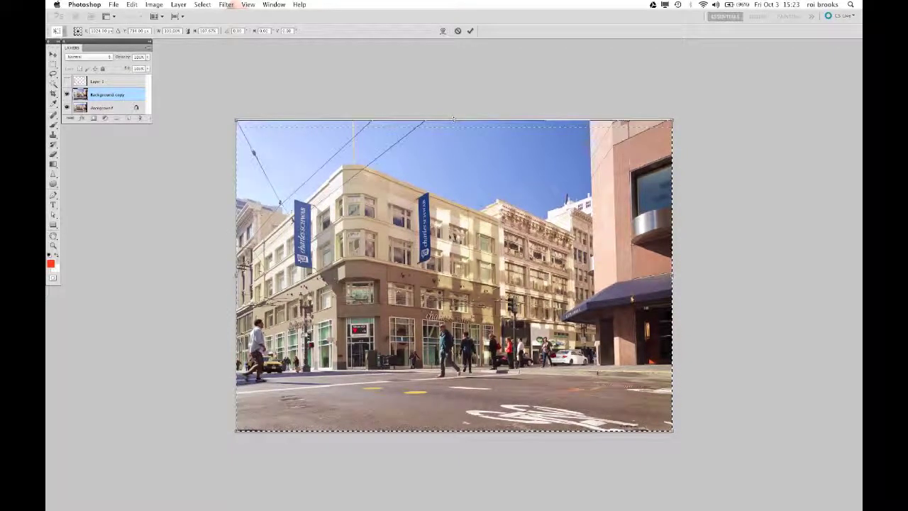
pyautogui.moveTo(453, 119); pyautogui.dragTo(454, 122)
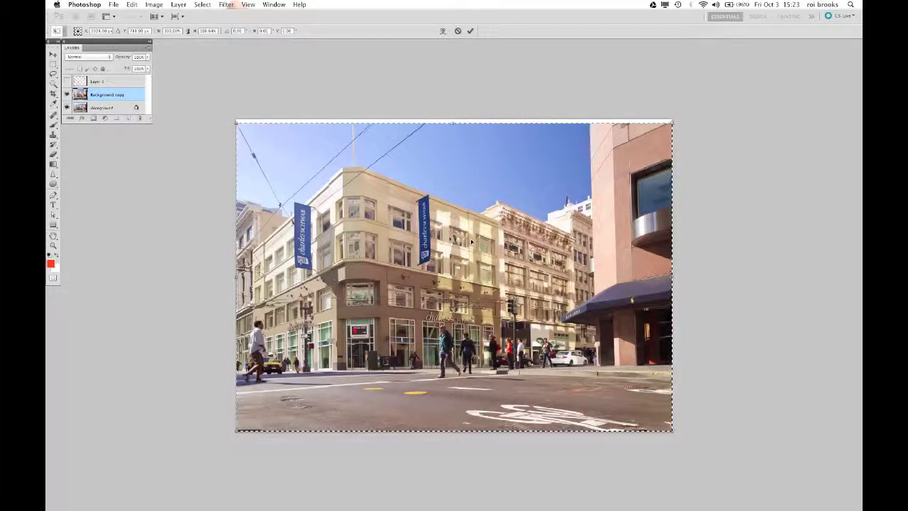
pyautogui.press('Return')
pyautogui.press('b')
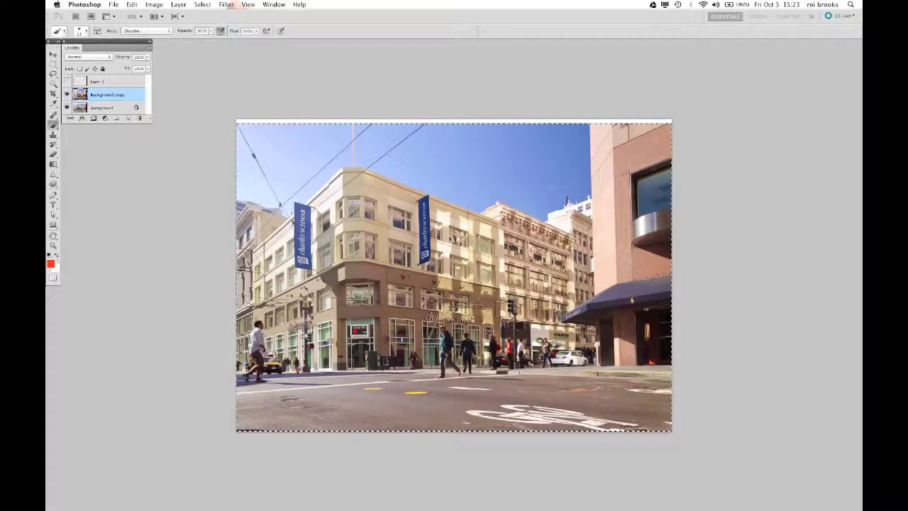
pyautogui.click(67, 95)
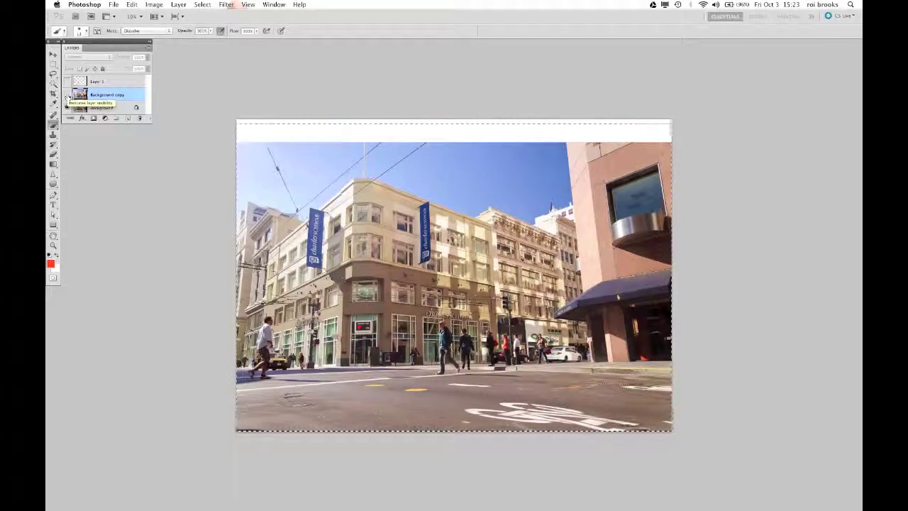
pyautogui.click(67, 95)
pyautogui.click(66, 95)
pyautogui.click(67, 95)
pyautogui.click(67, 95)
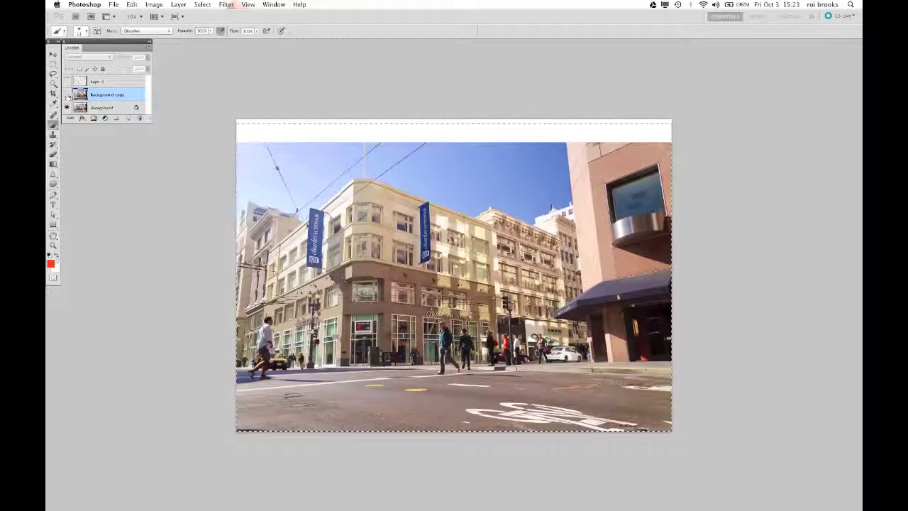
pyautogui.click(67, 95)
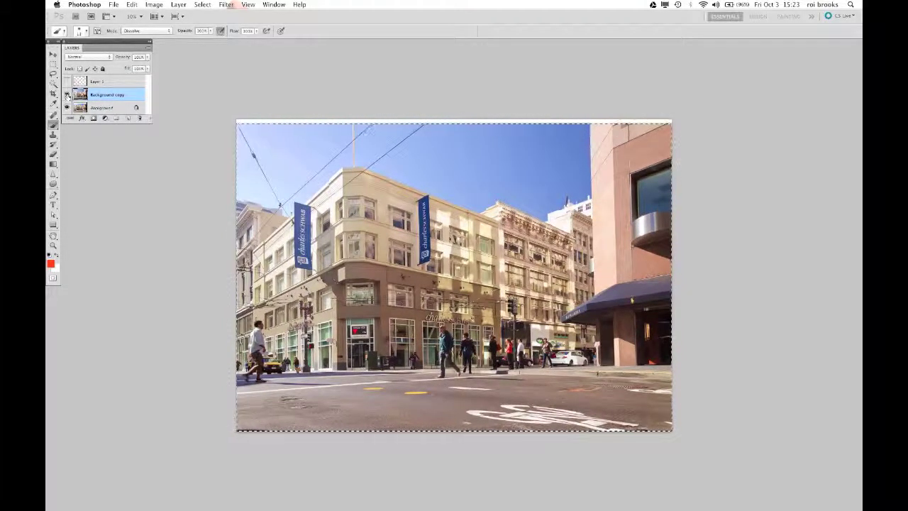
pyautogui.click(67, 95)
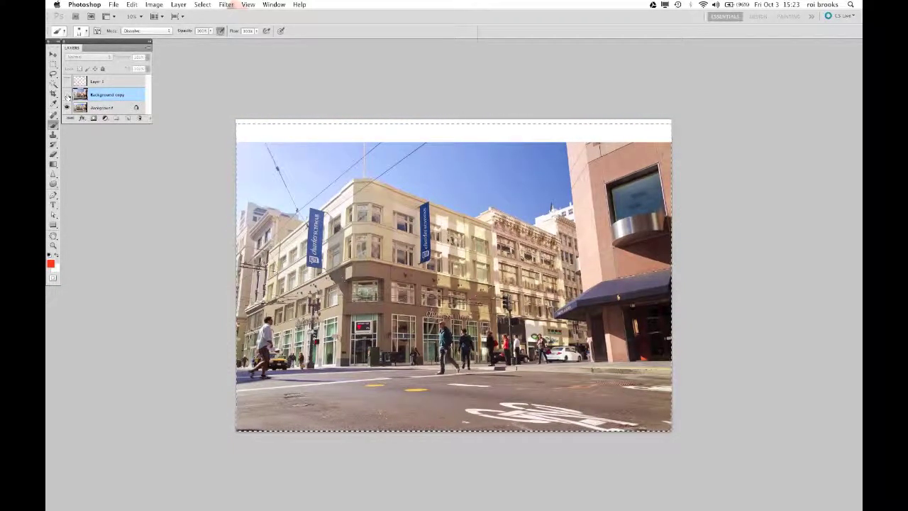
pyautogui.click(67, 95)
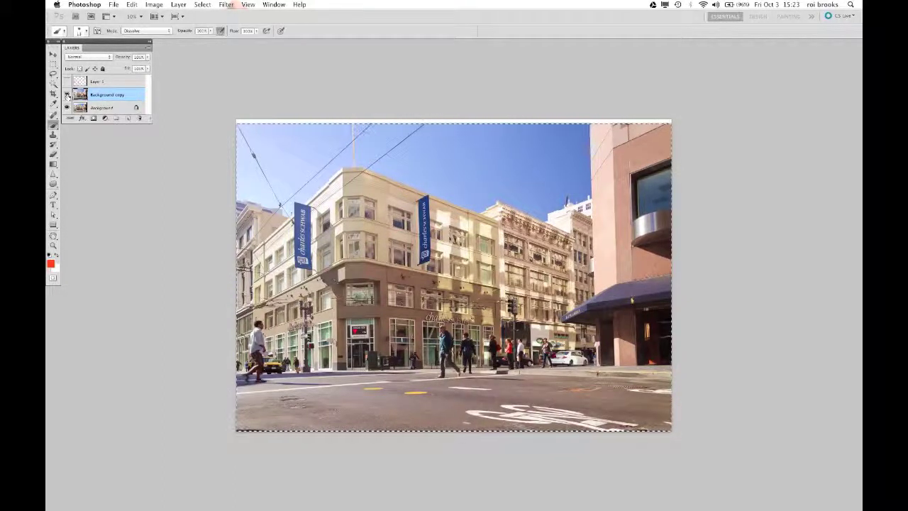
# Crop the image to the current selection with Image > Crop.
pyautogui.click(203, 5)
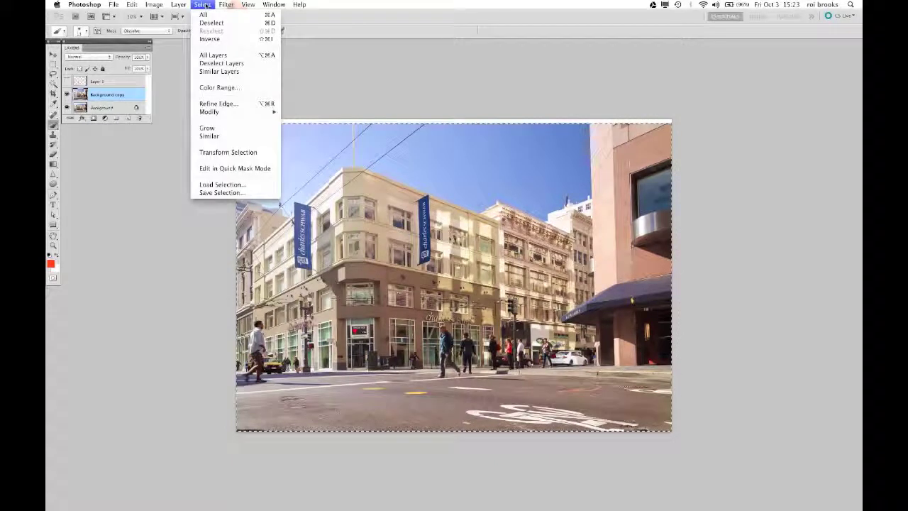
pyautogui.moveTo(155, 5)
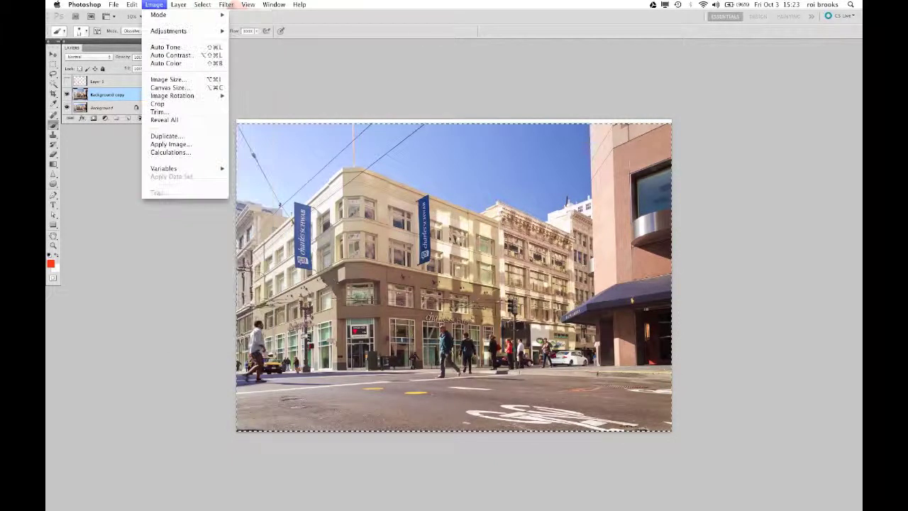
pyautogui.click(162, 104)
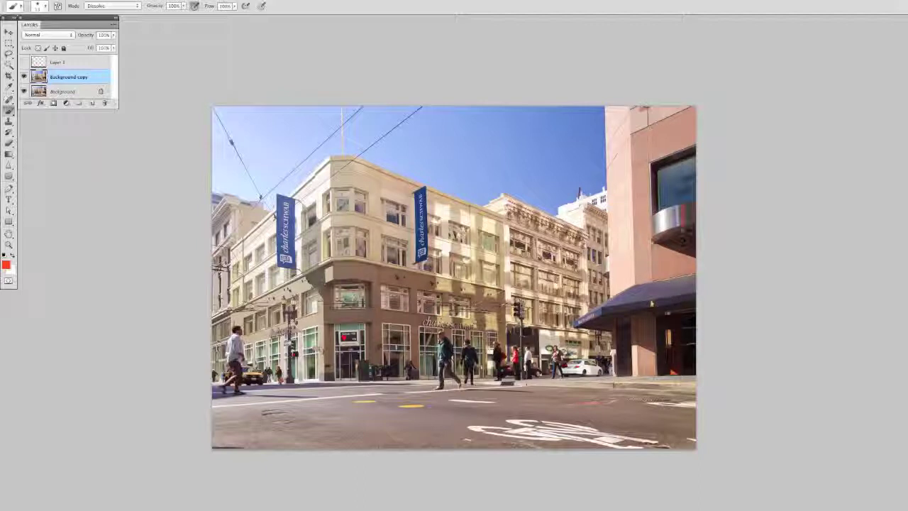
# Undo a test reference stroke, select the whole image and enter a Distort transform.
pyautogui.moveTo(680, 222); pyautogui.dragTo(686, 174)
pyautogui.hotkey('ctrl', 'z')
pyautogui.hotkey('ctrl', 'a')
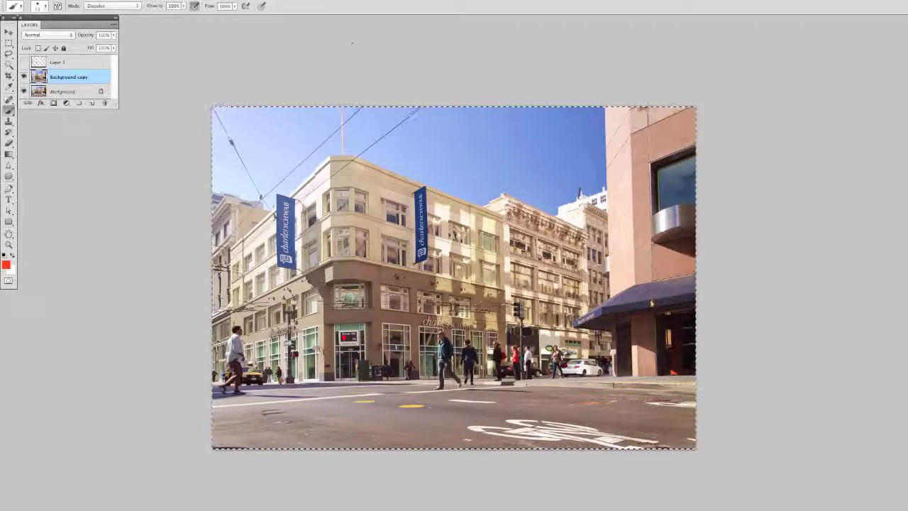
pyautogui.click(101, 1)
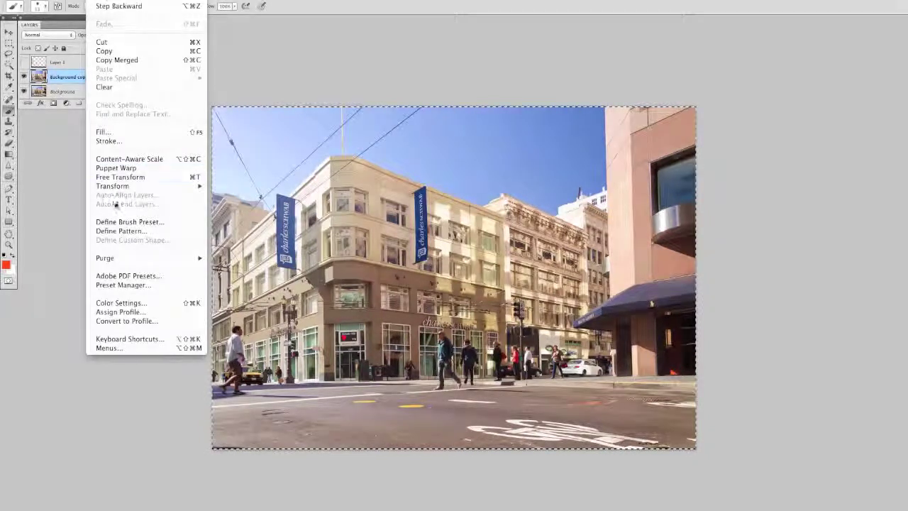
pyautogui.moveTo(120, 186)
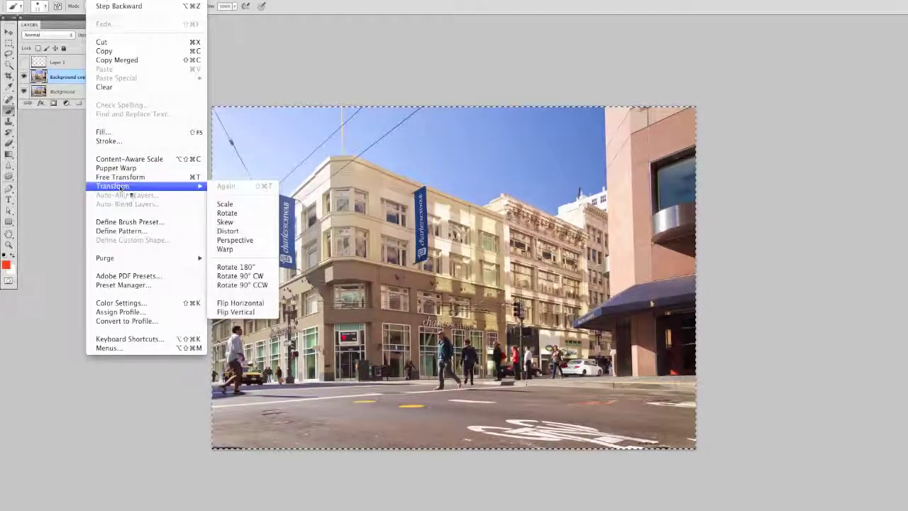
pyautogui.click(261, 223)
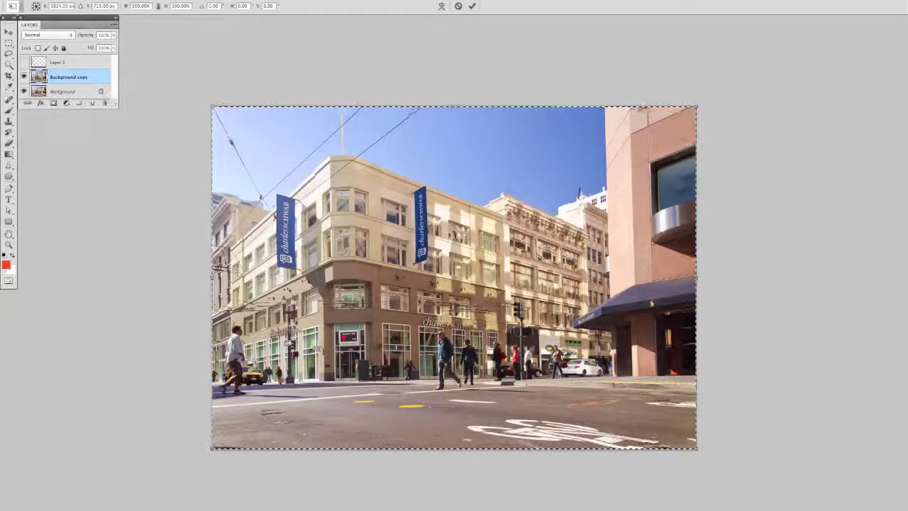
pyautogui.click(101, 2)
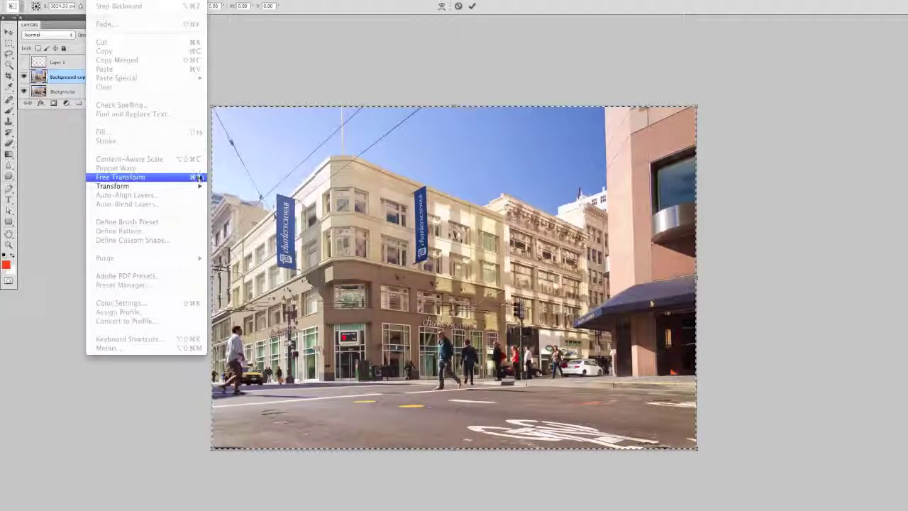
pyautogui.moveTo(195, 188)
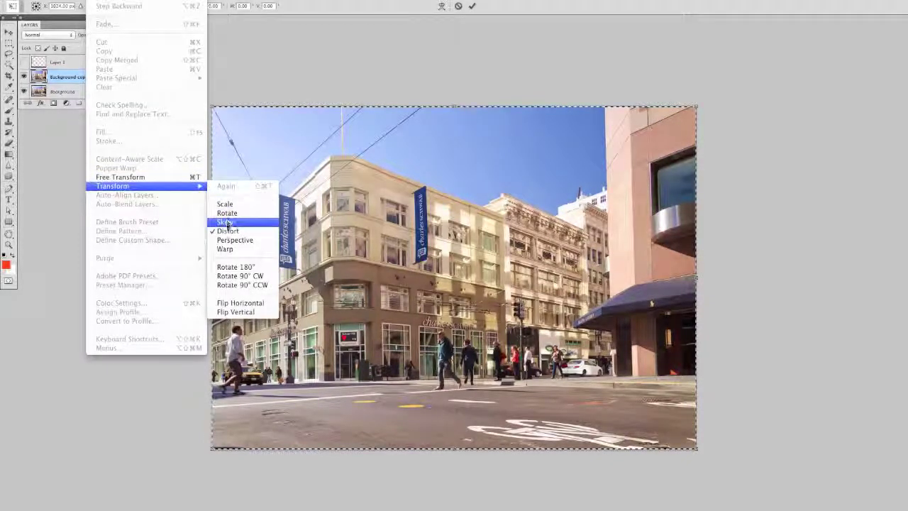
pyautogui.click(227, 231)
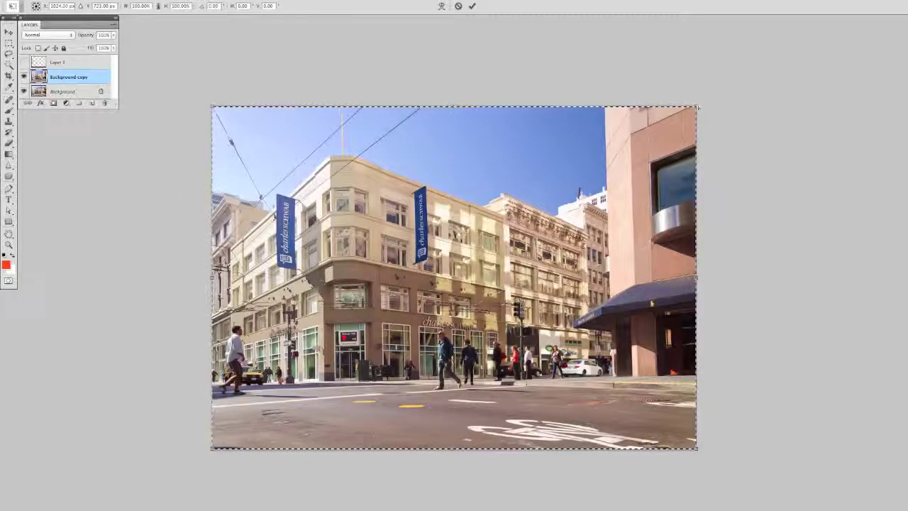
# Pull the top-right corner out to about 101.9% width and commit the distortion.
pyautogui.moveTo(697, 107); pyautogui.dragTo(704, 108)
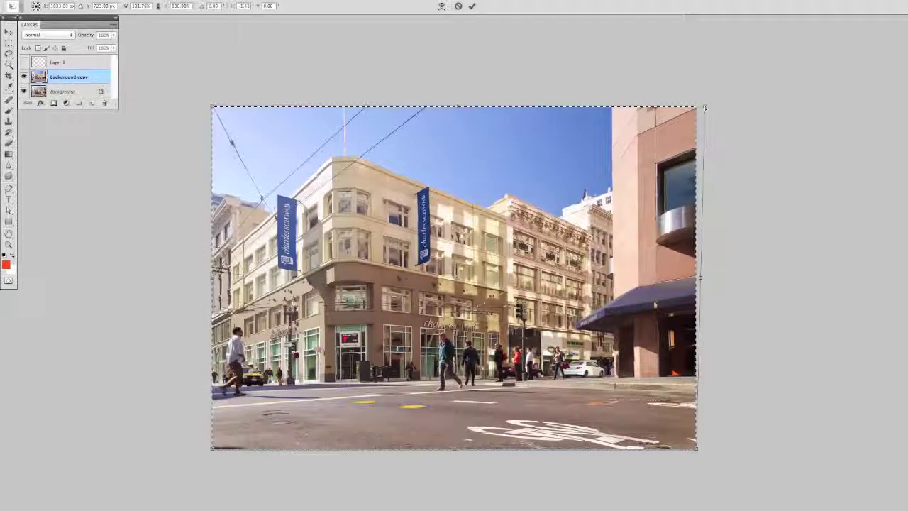
pyautogui.moveTo(704, 108); pyautogui.dragTo(705, 108)
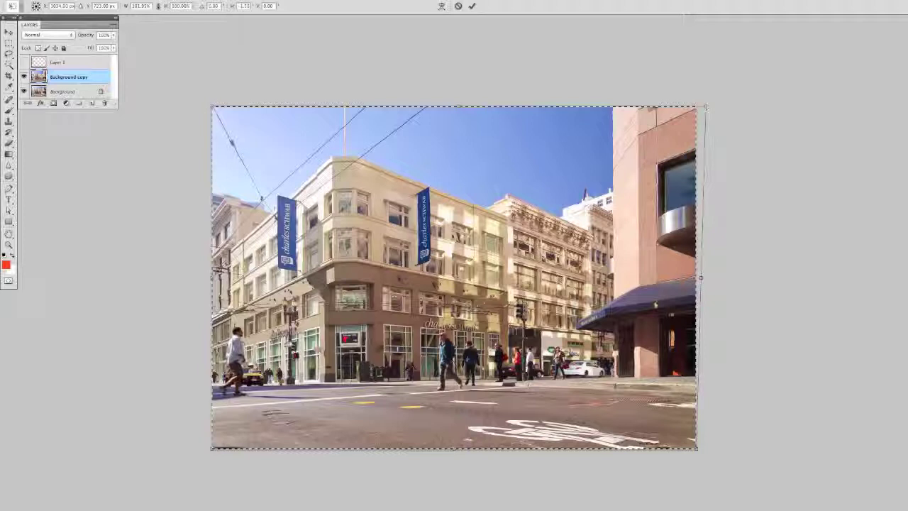
pyautogui.moveTo(706, 108); pyautogui.dragTo(704, 108)
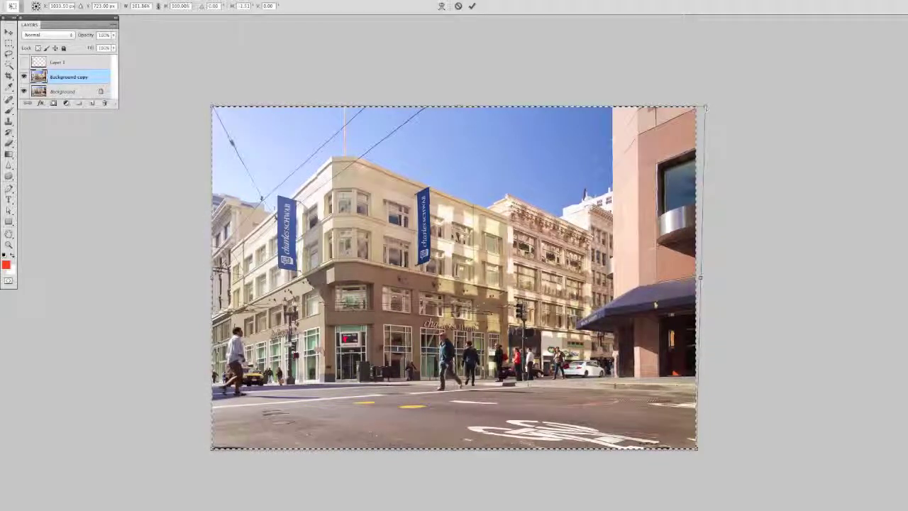
pyautogui.press('Return')
pyautogui.press('b')
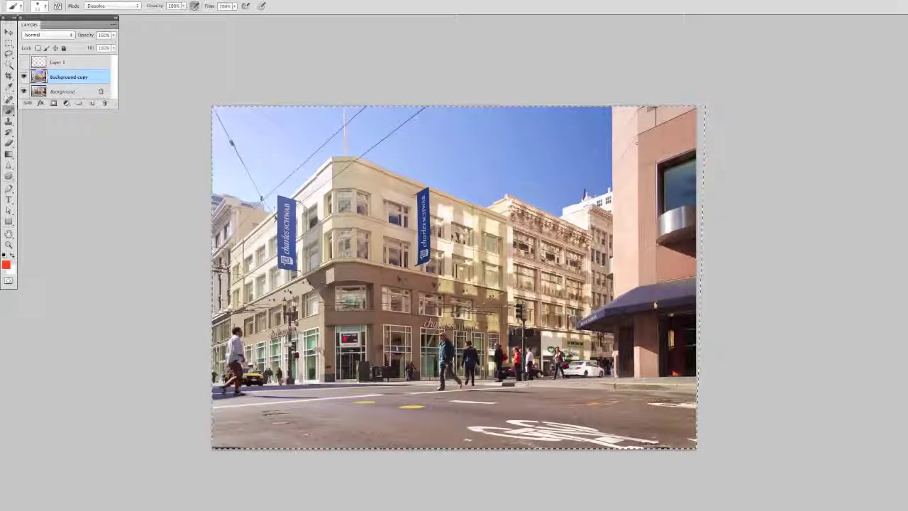
# Deselect with Cmd+D to drop the selection around the corrected street photo.
pyautogui.hotkey('ctrl', 'd')
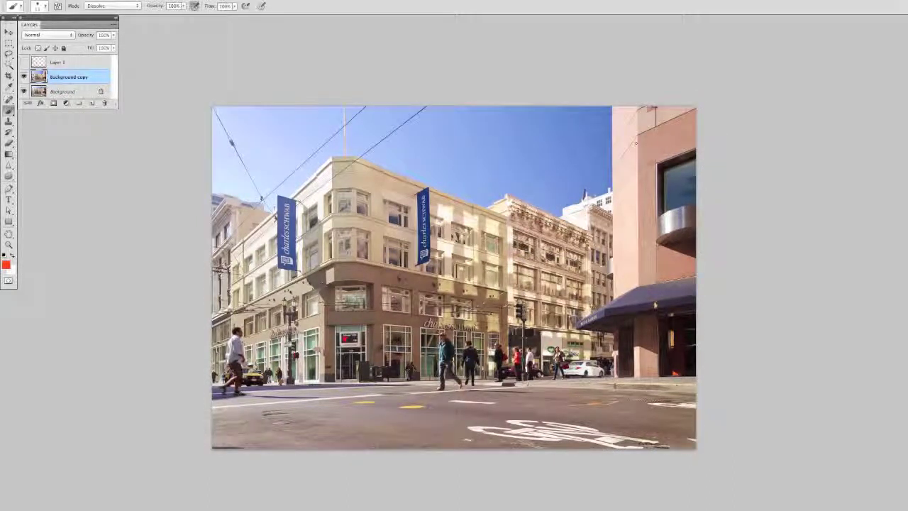